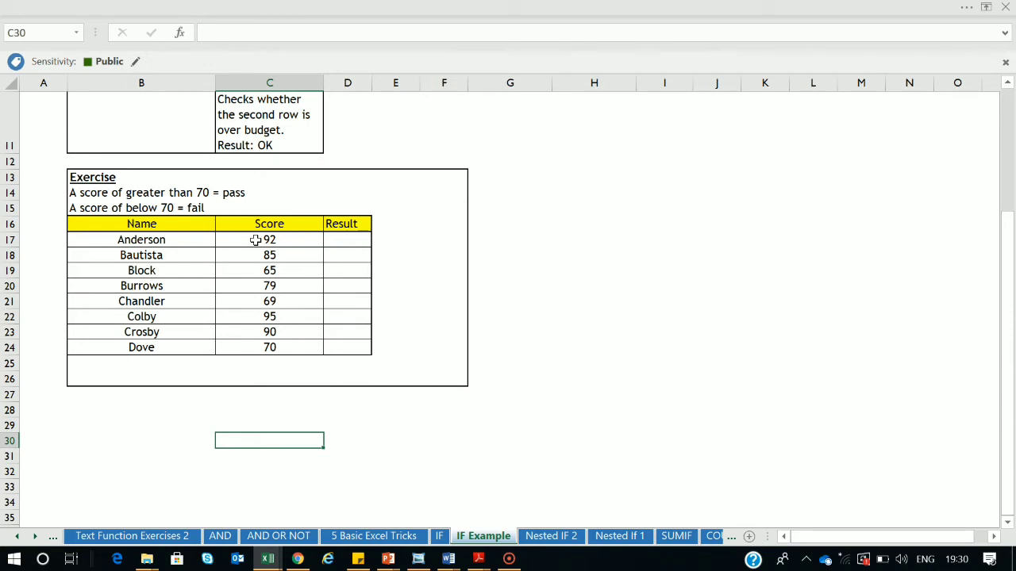
Enter the formula =IF(C17>=70, "Pass", "Fail") in cell D17 of the Result column.
left_click(333, 240)
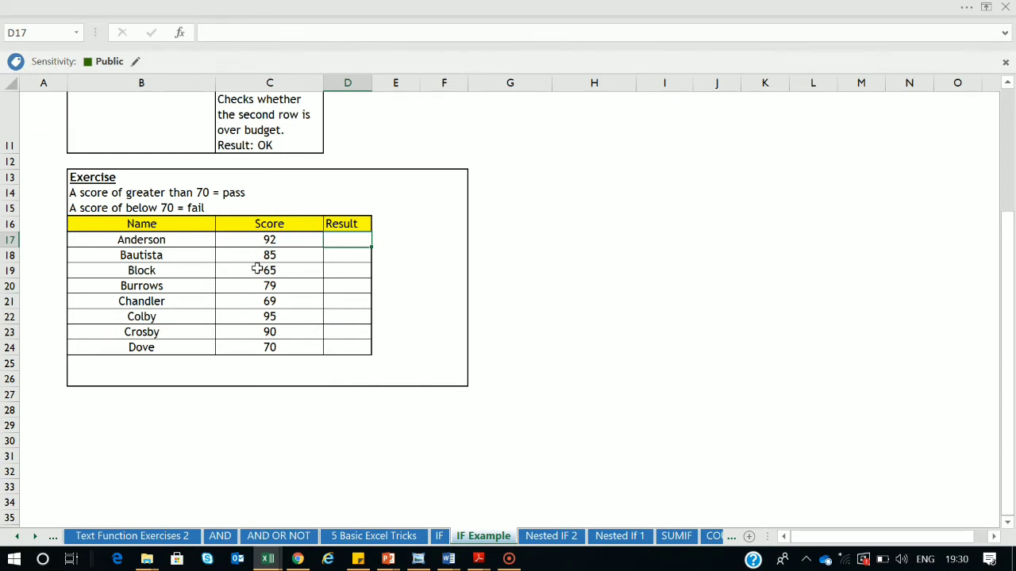
double_click(339, 241)
type("=")
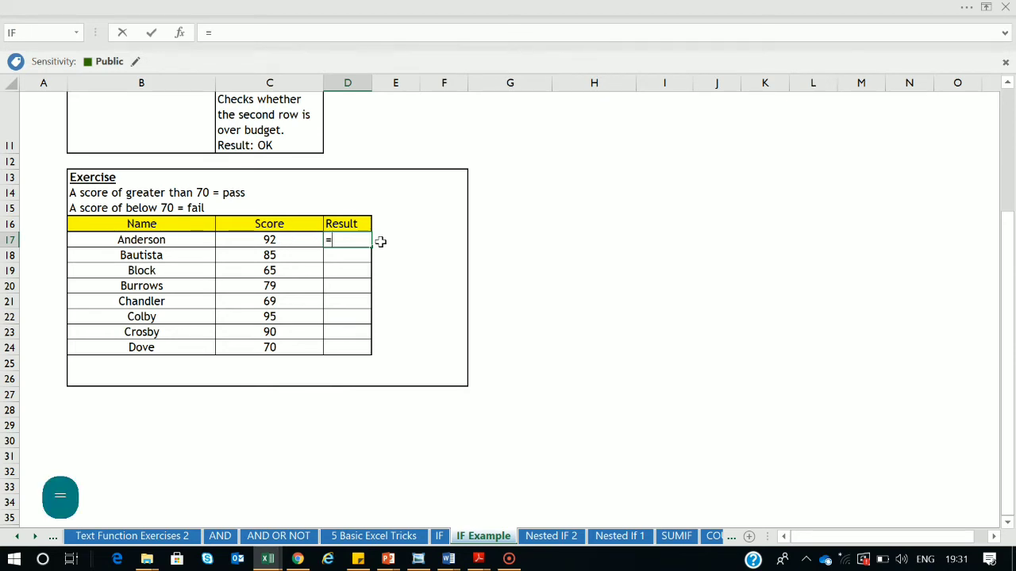
type("if(")
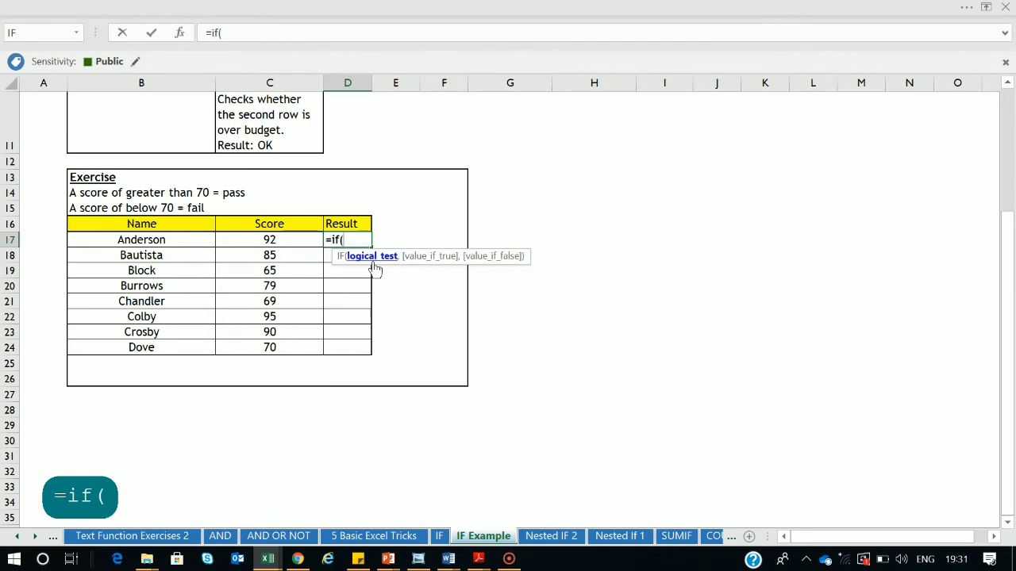
left_click(267, 241)
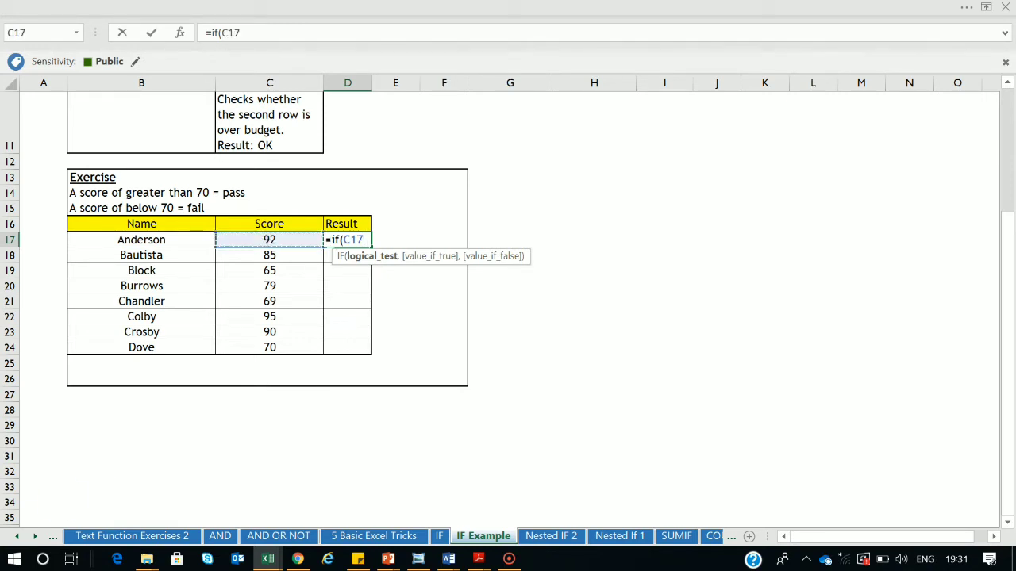
type(">=")
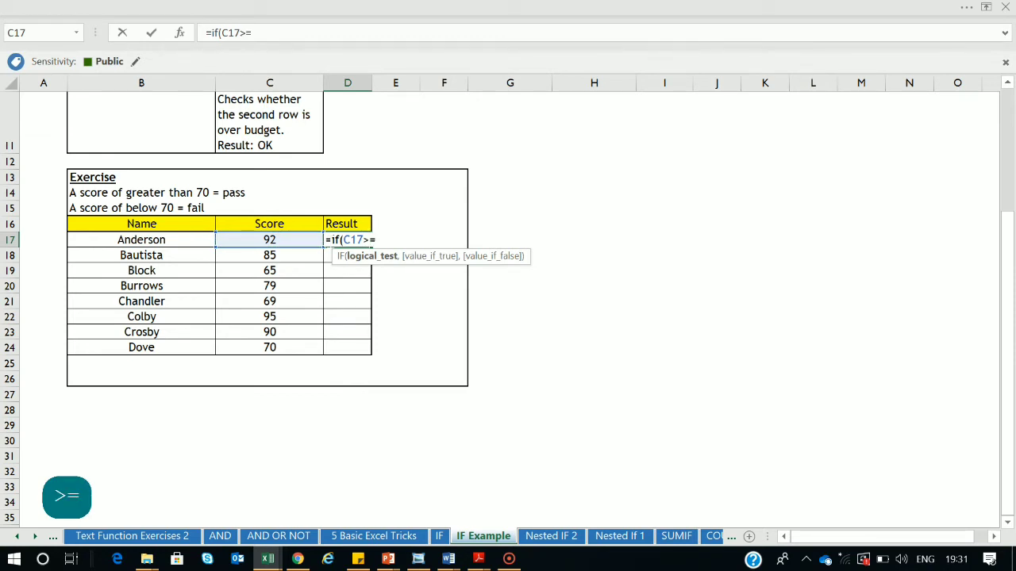
type("70,")
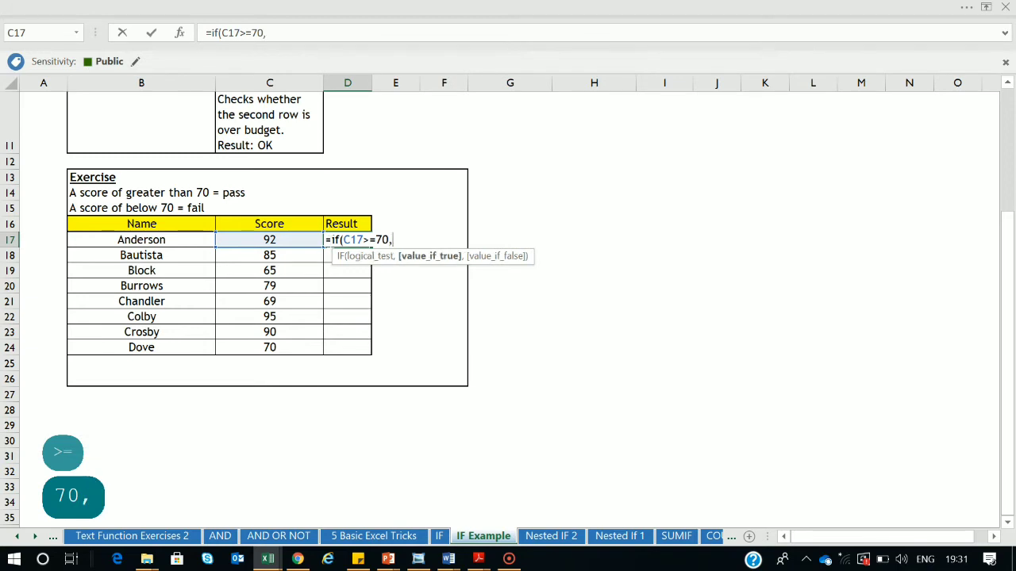
type(" \"")
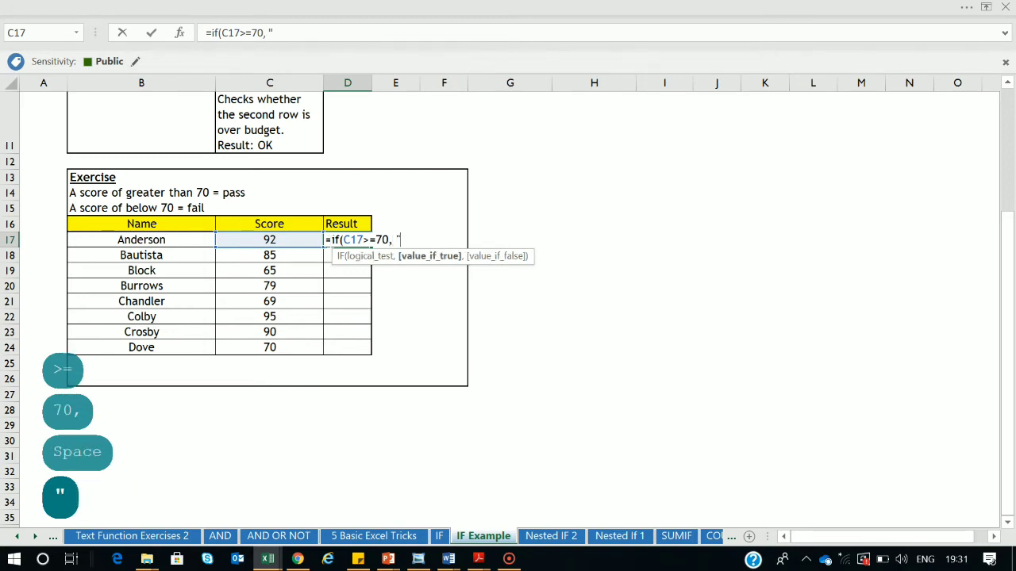
type("Pass\"")
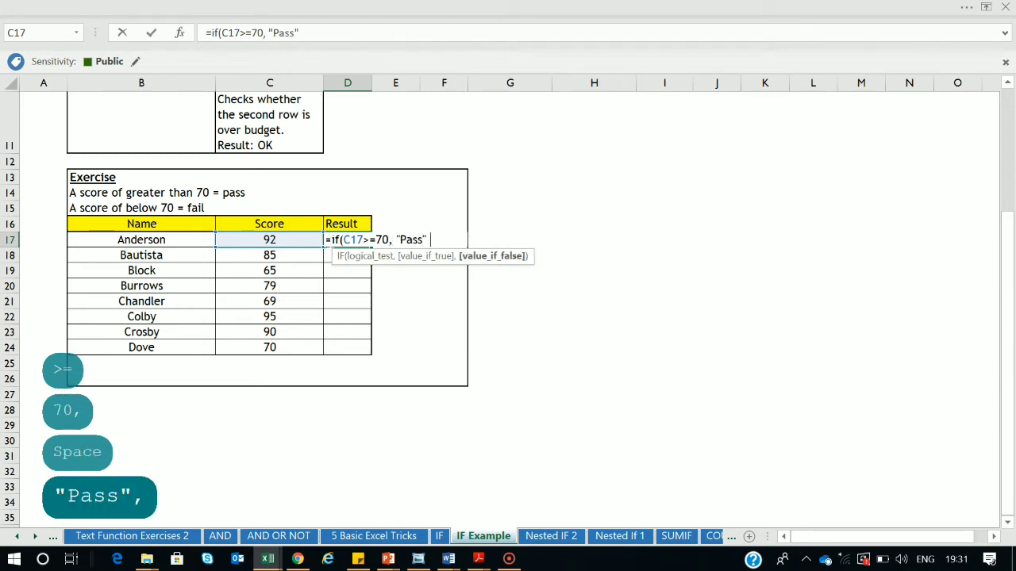
type(", \"Fa")
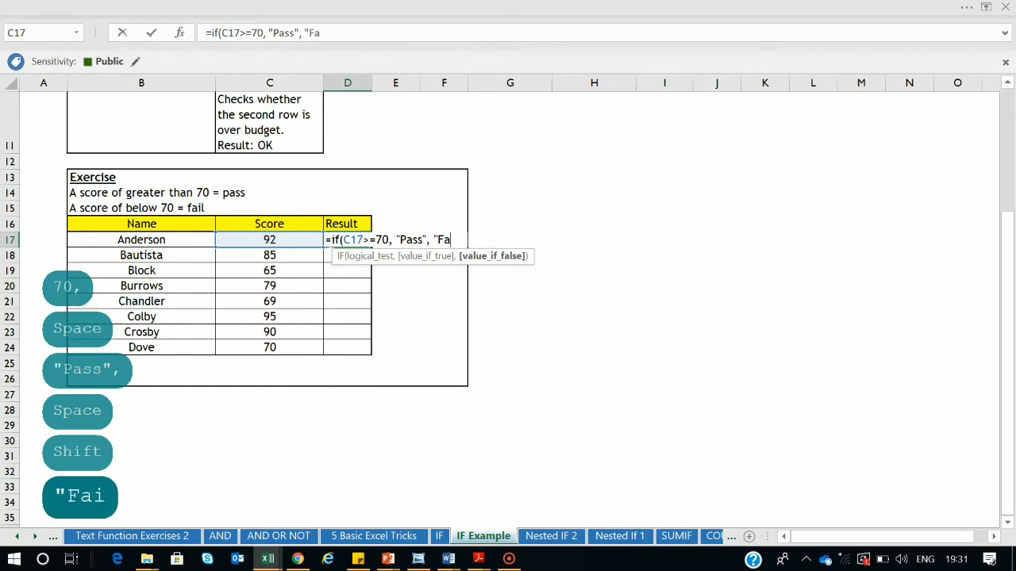
type("il\"")
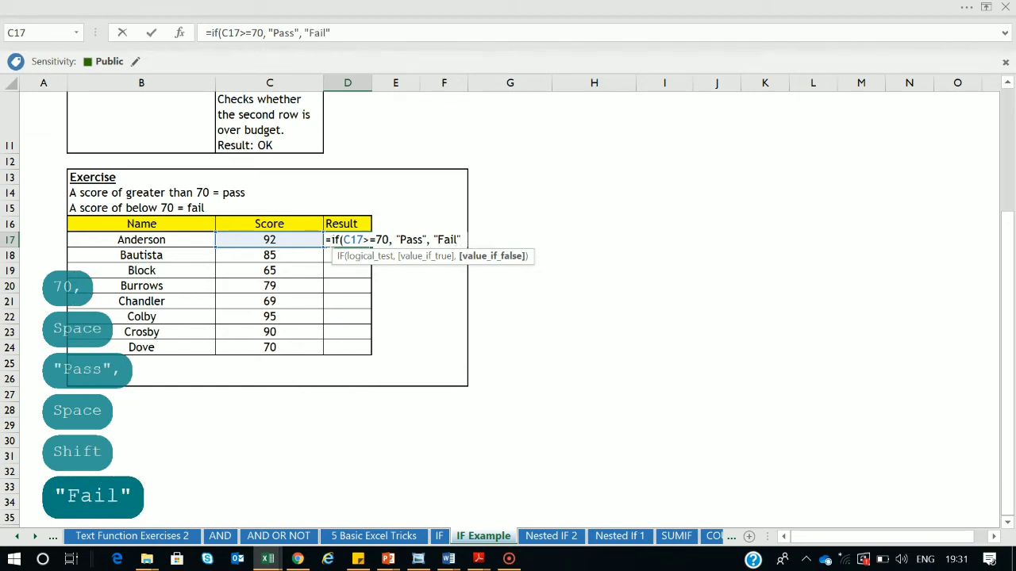
type(")")
key("Return")
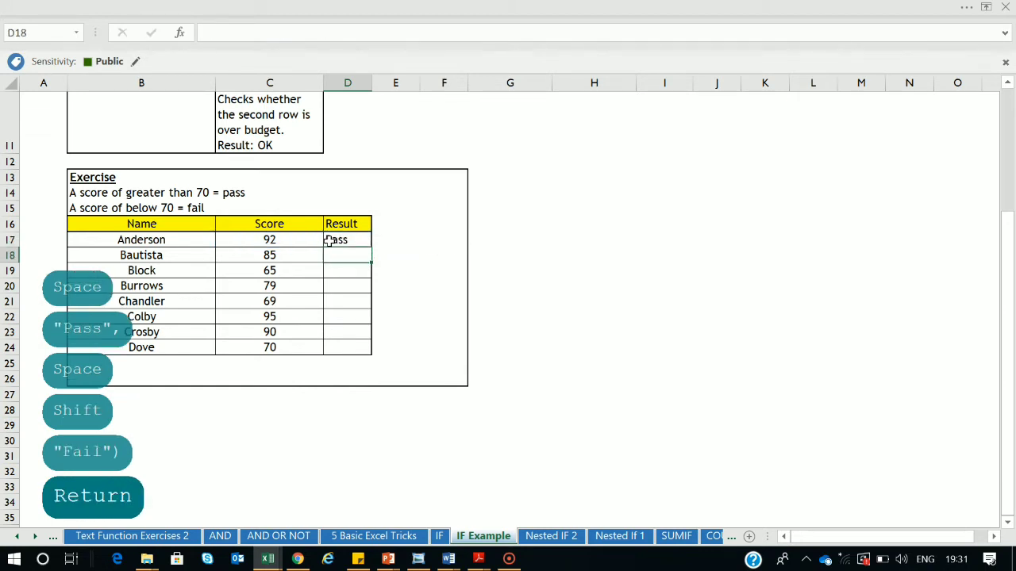
left_click(344, 238)
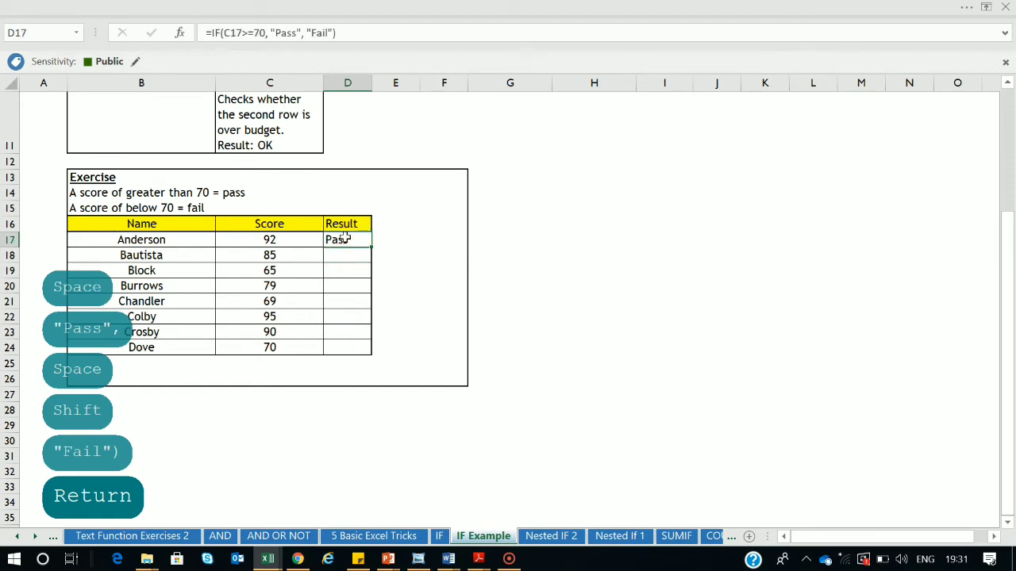
Set the score in cell C17 to 50.
left_click(272, 241)
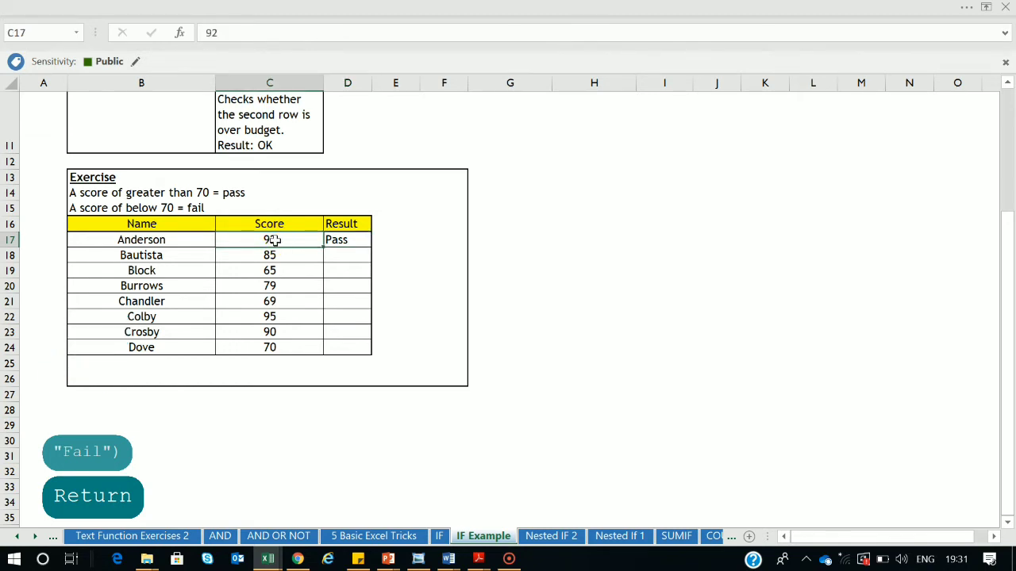
type("50")
key("Return")
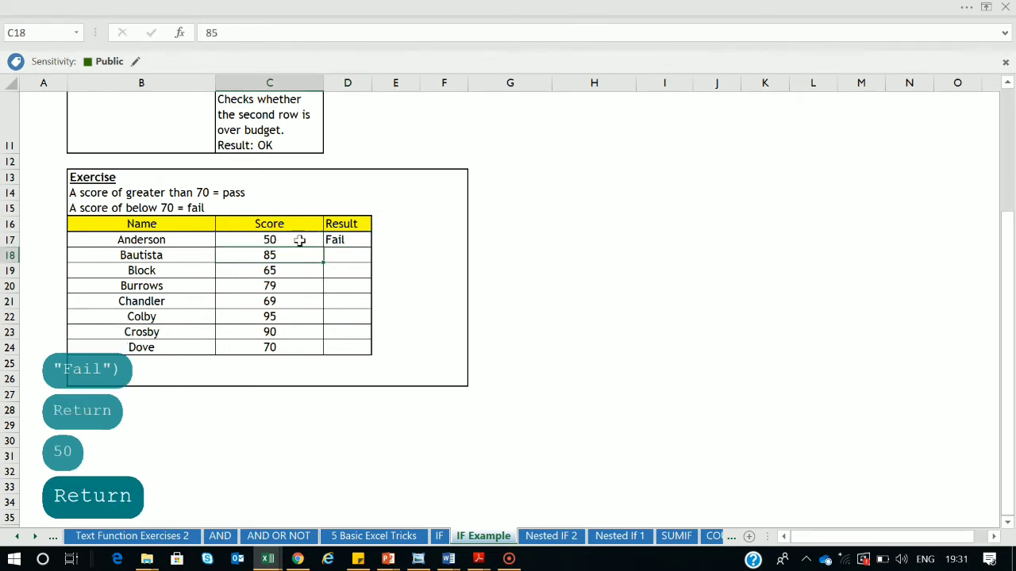
Fill the IF formula from D17 down the Result column to D24.
left_click(341, 240)
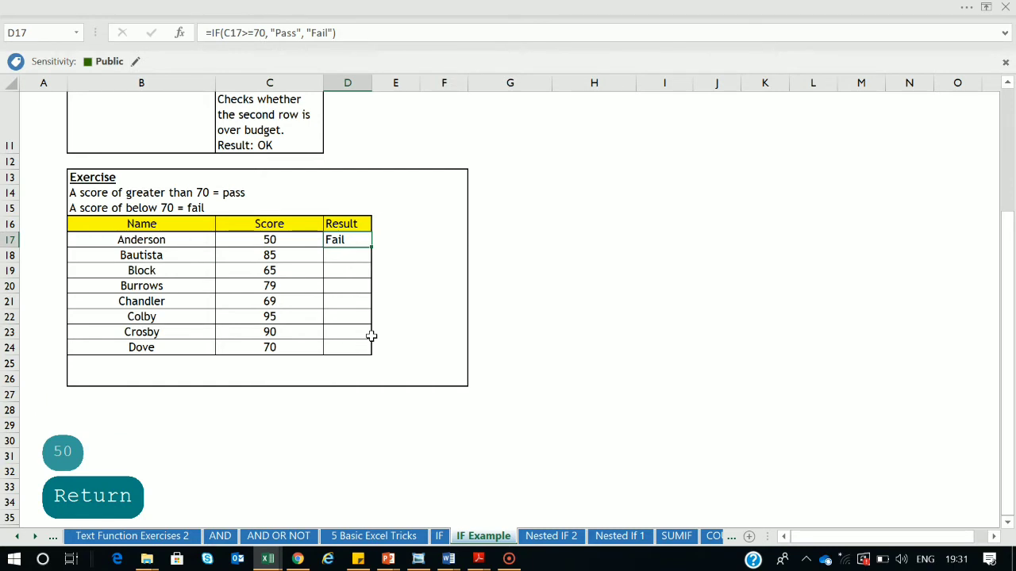
left_click(301, 239)
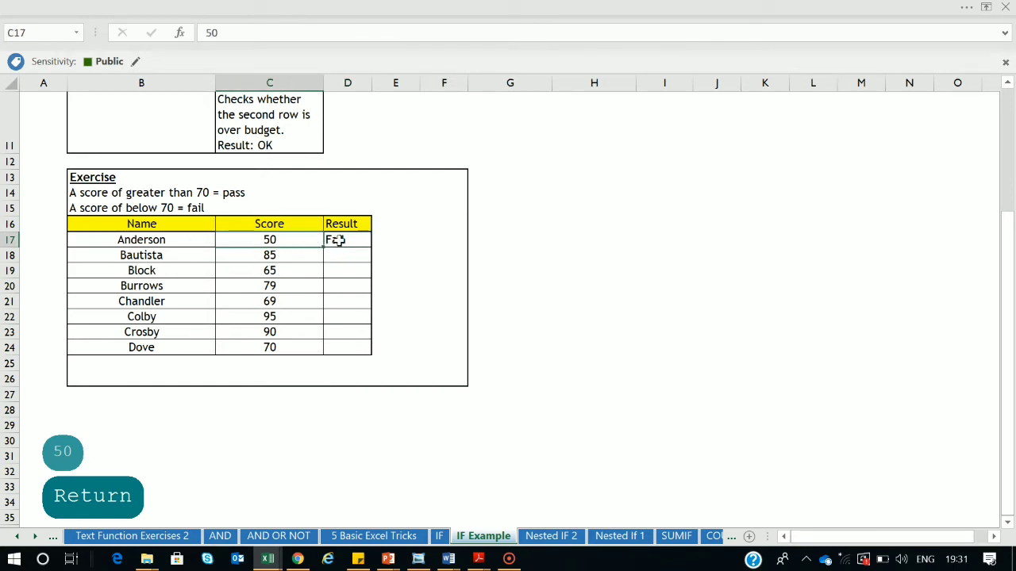
left_click(337, 242)
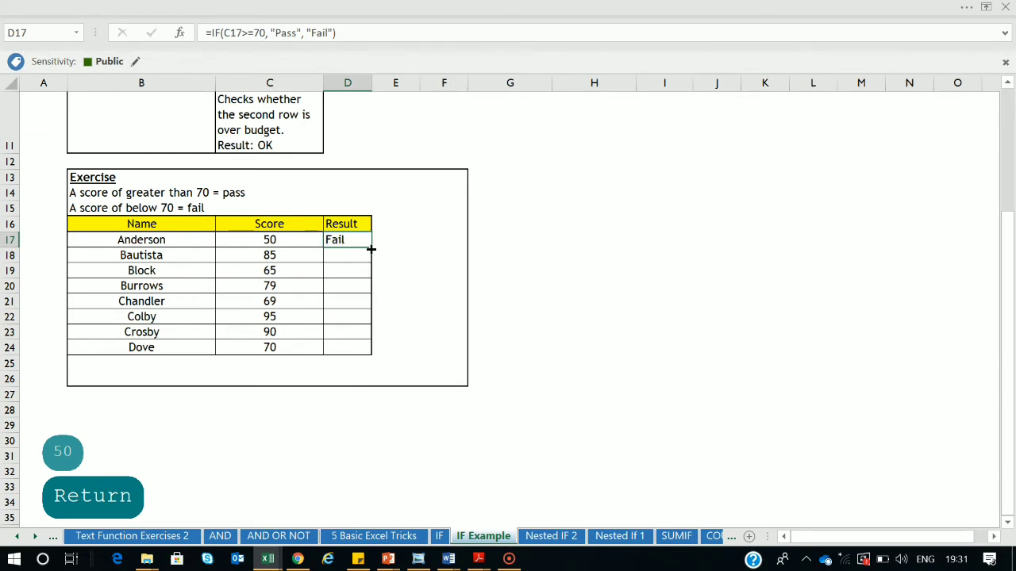
left_click_drag(371, 247, 361, 350)
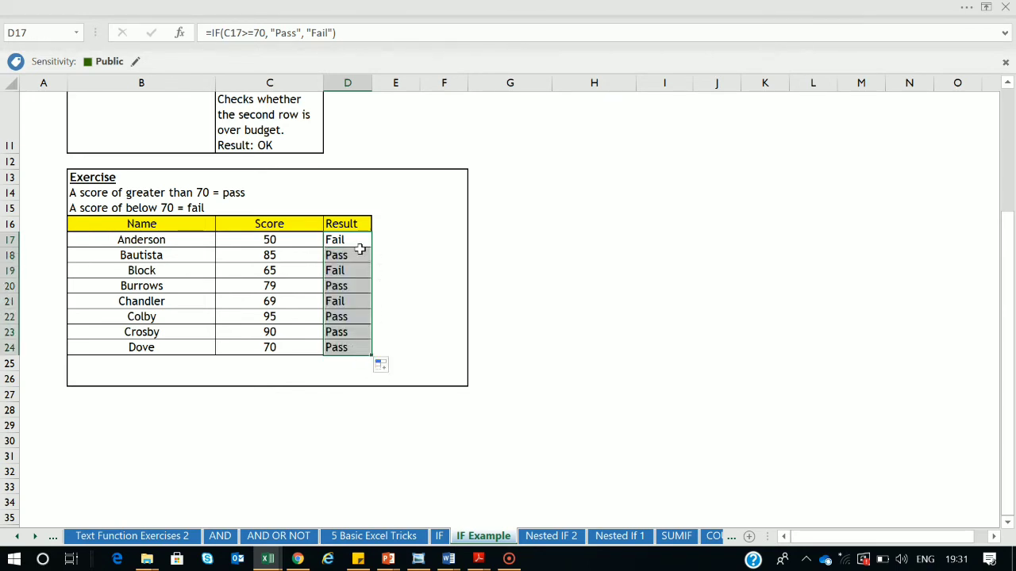
Review the results in D17:D24 against the logical test in D17's formula and the pass criterion above the table.
left_click(339, 377)
left_click_drag(347, 241, 345, 342)
left_click(328, 421)
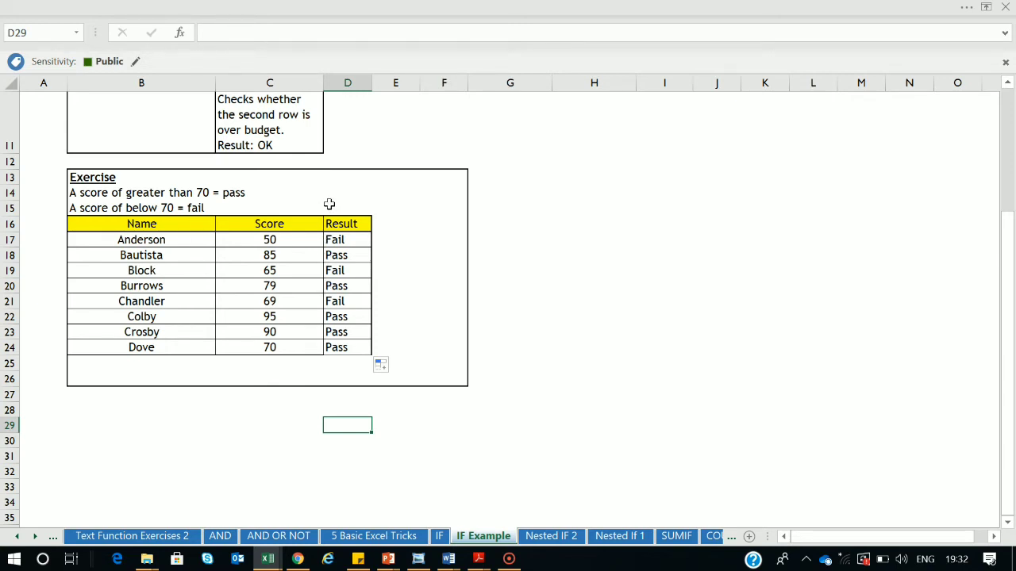
double_click(342, 239)
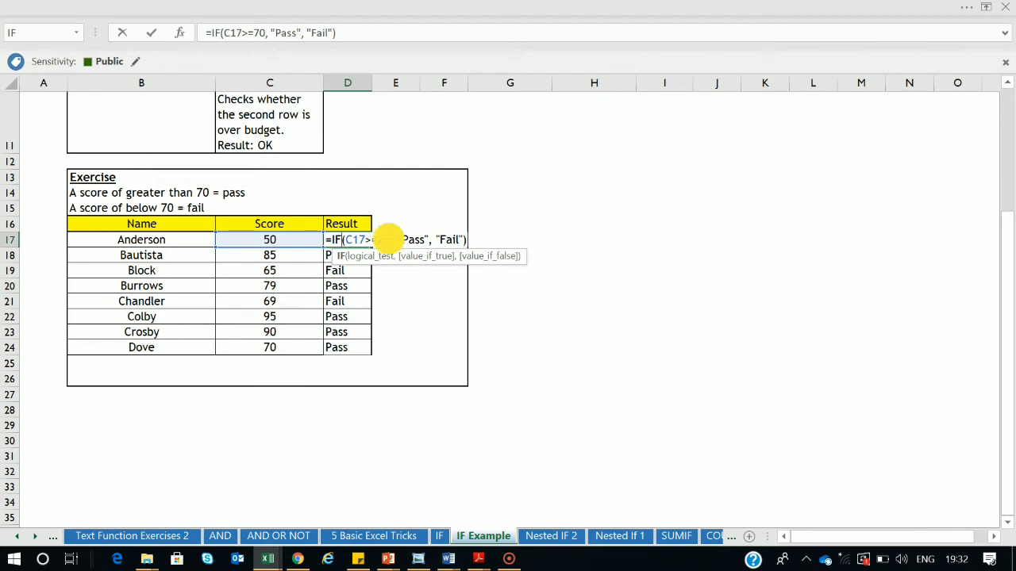
left_click(391, 239)
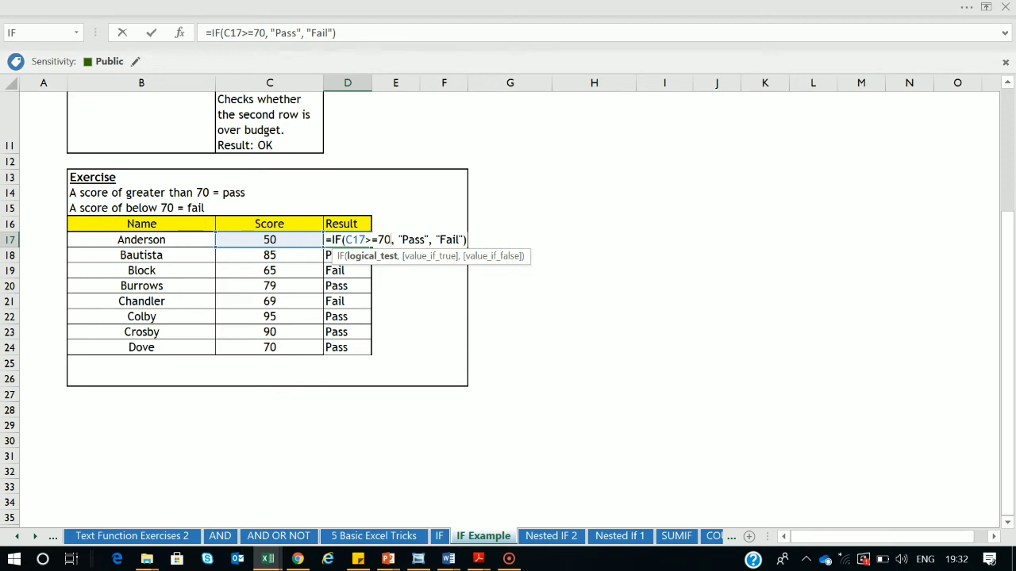
key("Tab")
left_click(206, 193)
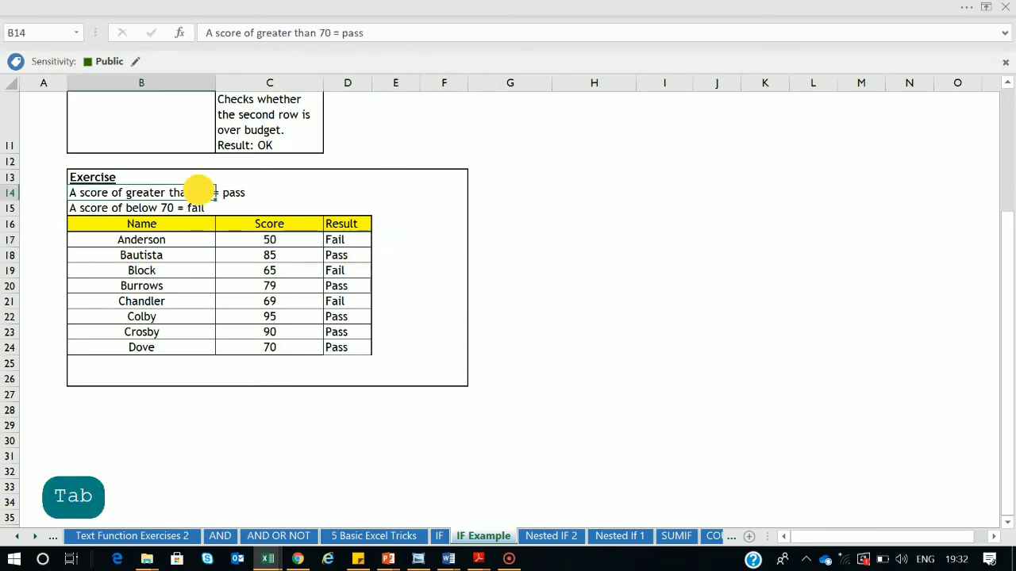
left_click(242, 191)
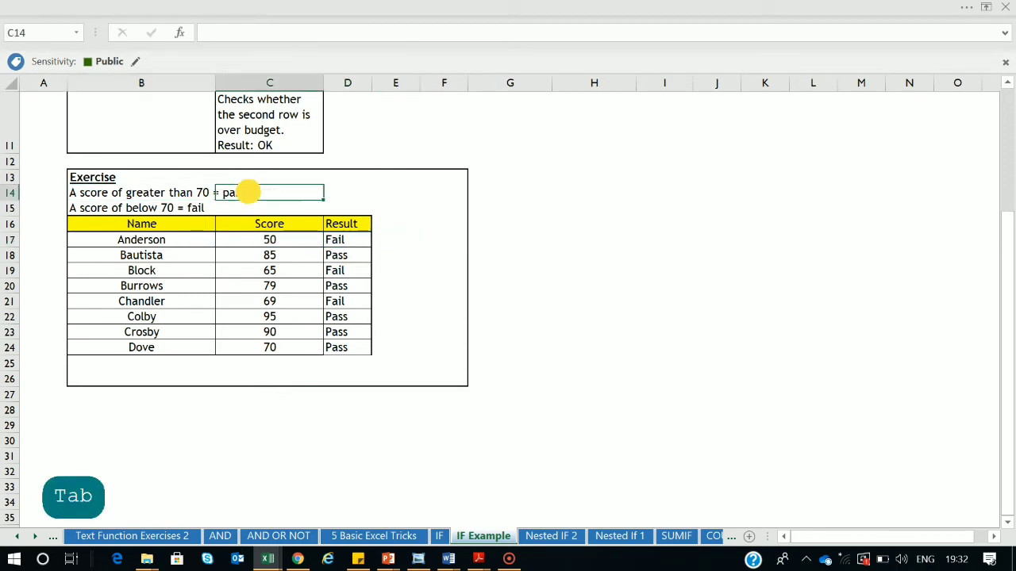
Enter the pass threshold 70 in cell E14.
left_click(394, 192)
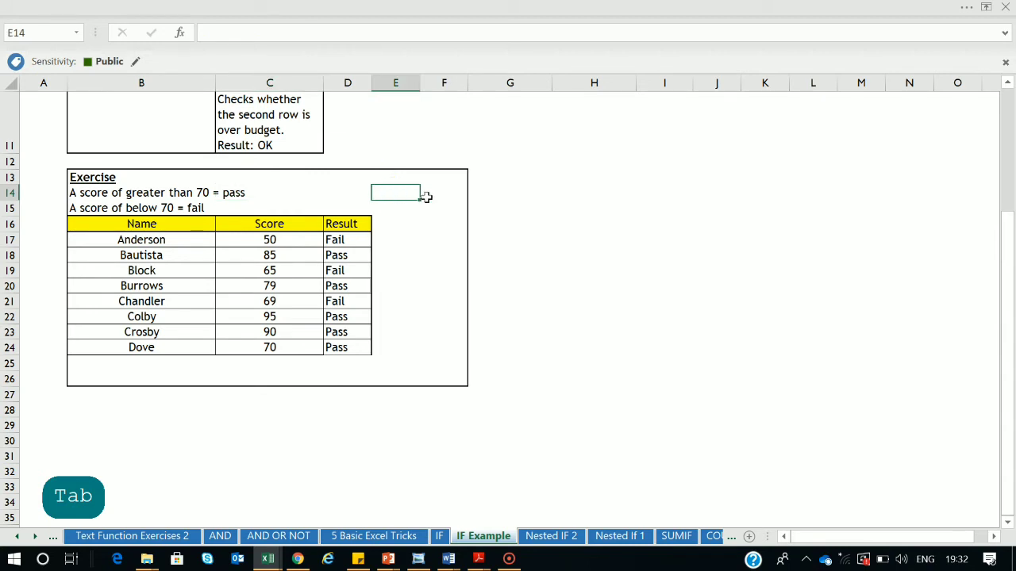
type("70")
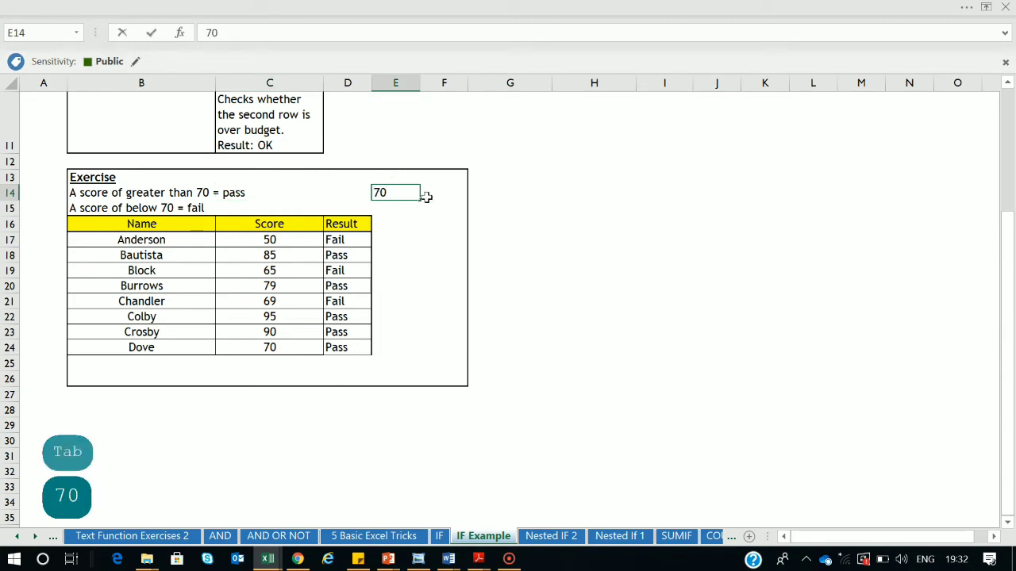
left_click(515, 225)
left_click(405, 194)
Replace the hard-coded 70 in D17's IF formula with a reference to E14, giving =IF(C17>=E14, "Pass", "Fail").
double_click(354, 241)
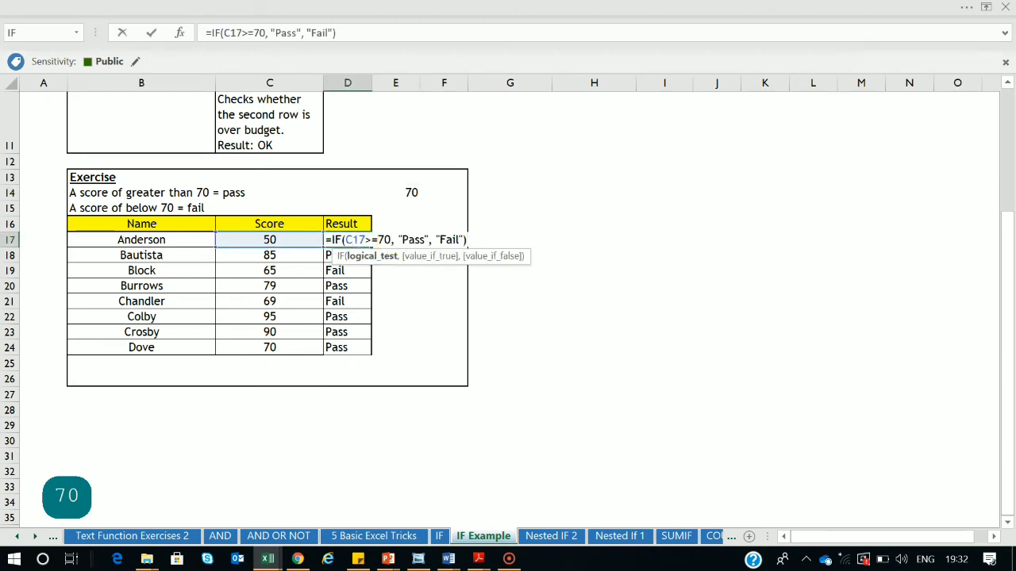
key("BackSpace")
key("BackSpace")
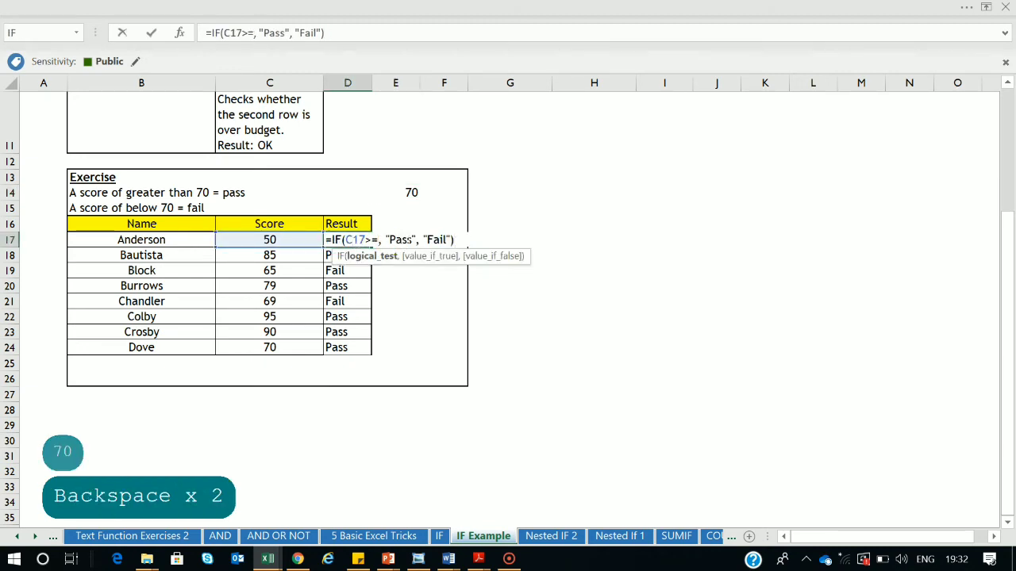
left_click(409, 193)
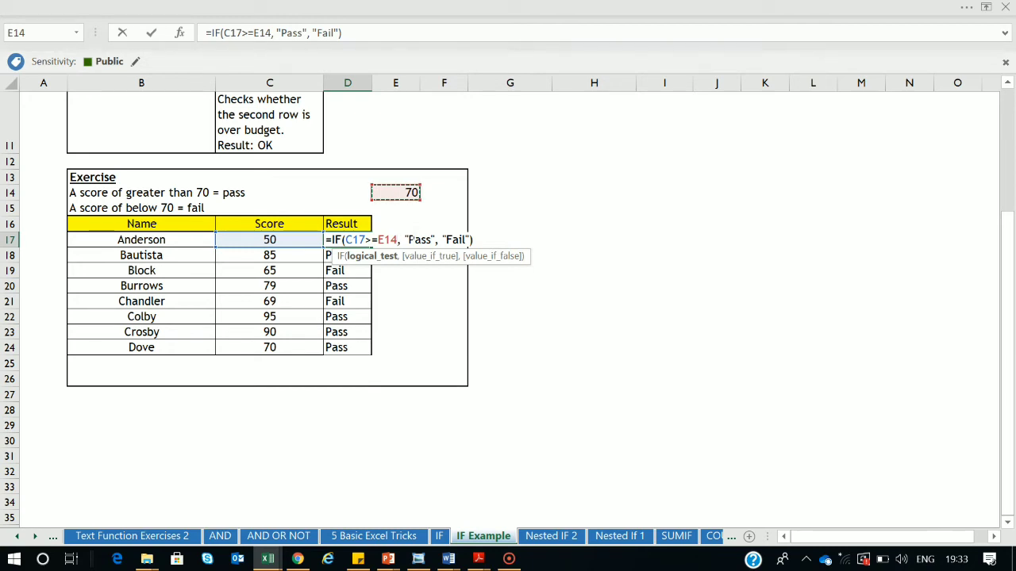
key("Return")
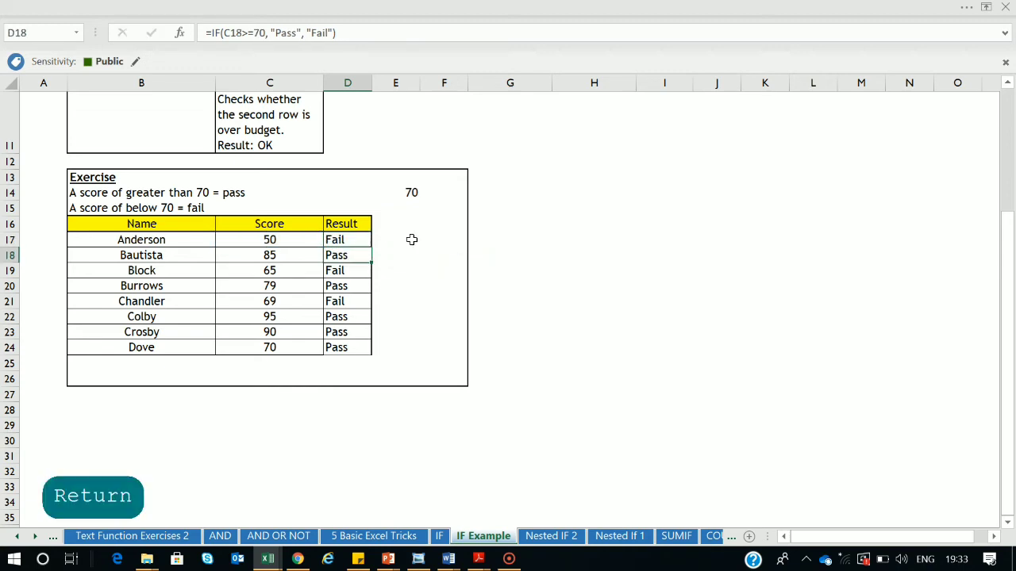
left_click(346, 240)
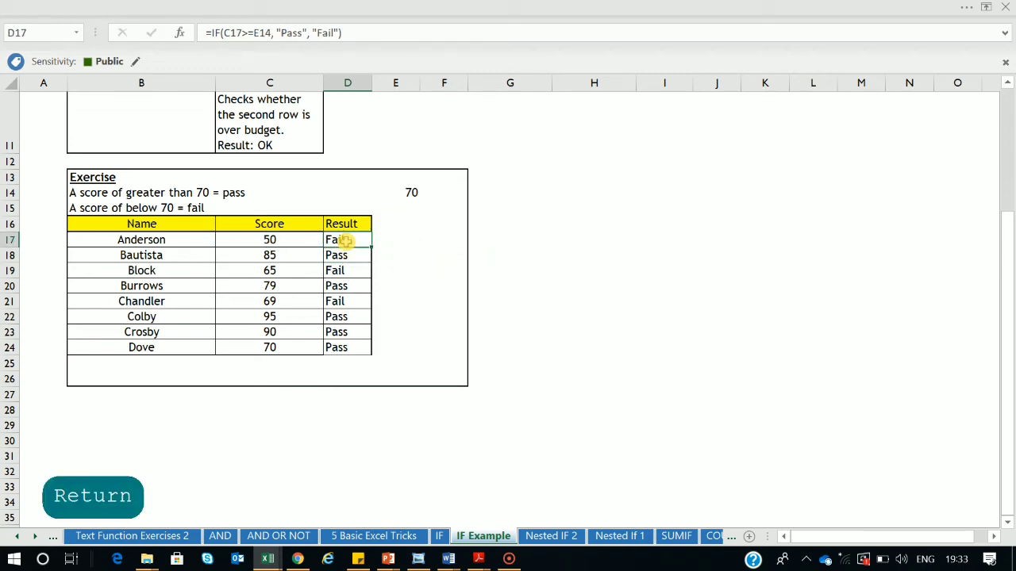
Set the pass threshold in E14 to 40 and check the result in D17.
left_click(411, 195)
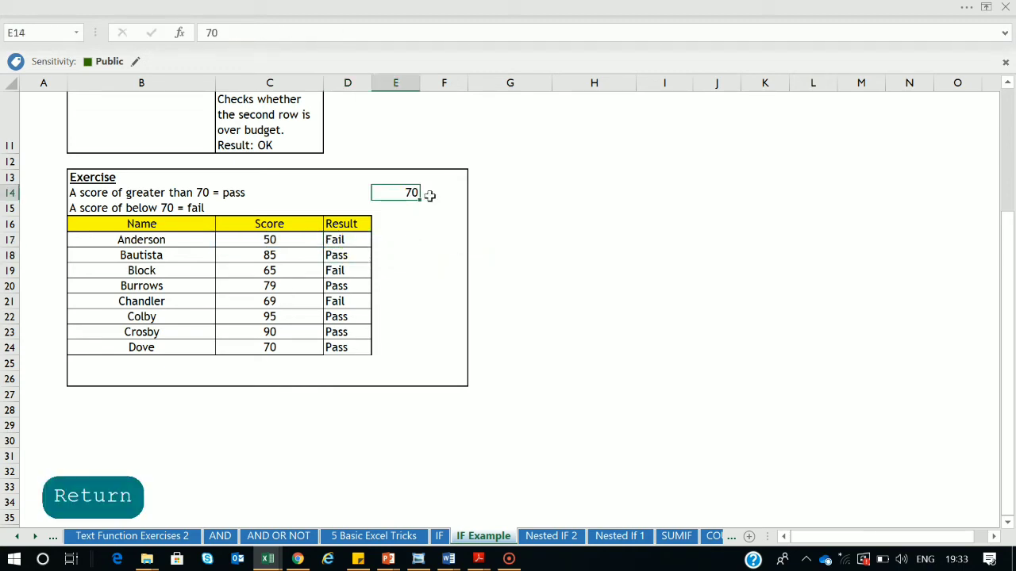
type("40")
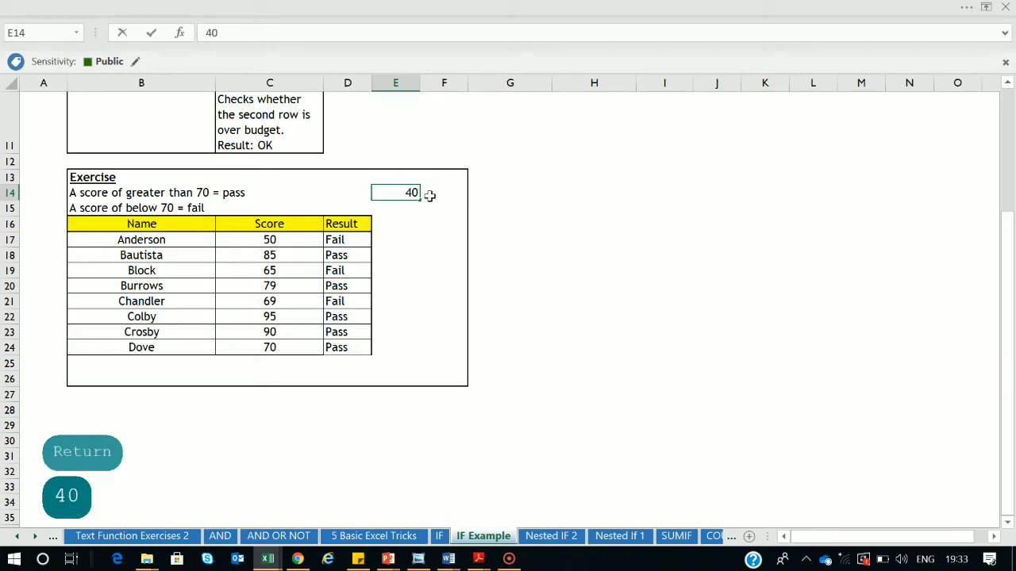
key("Return")
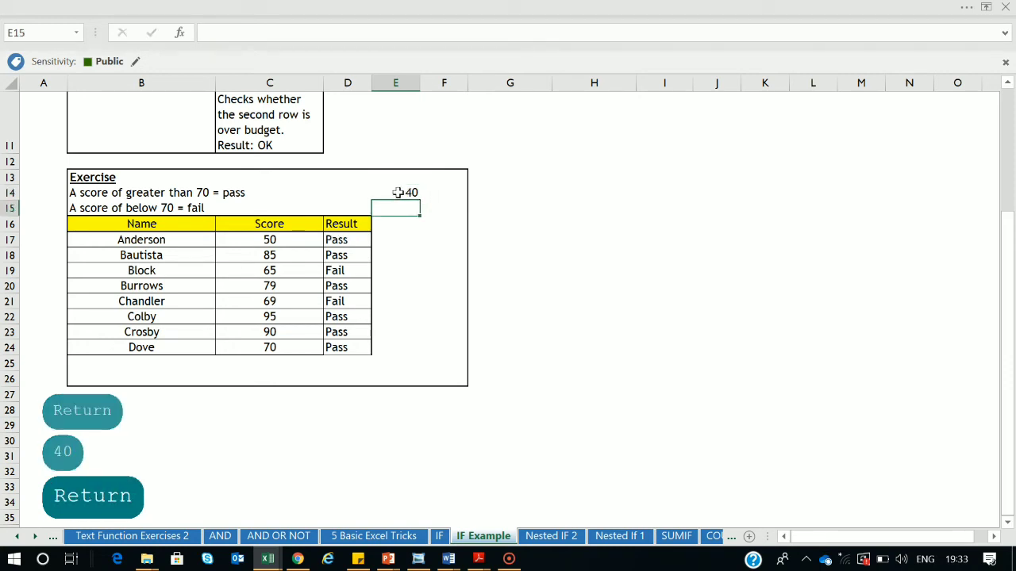
left_click(400, 192)
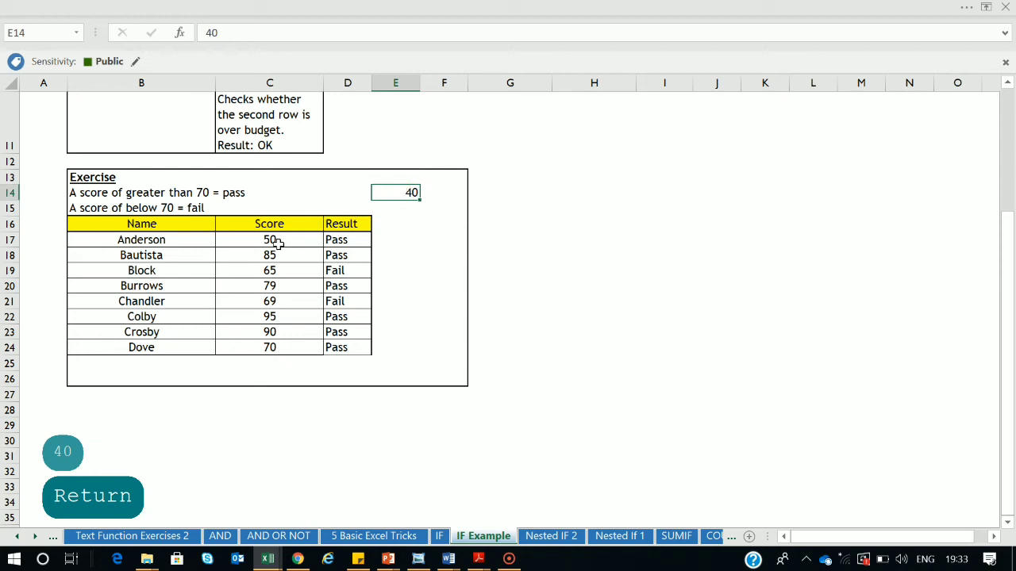
left_click(339, 241)
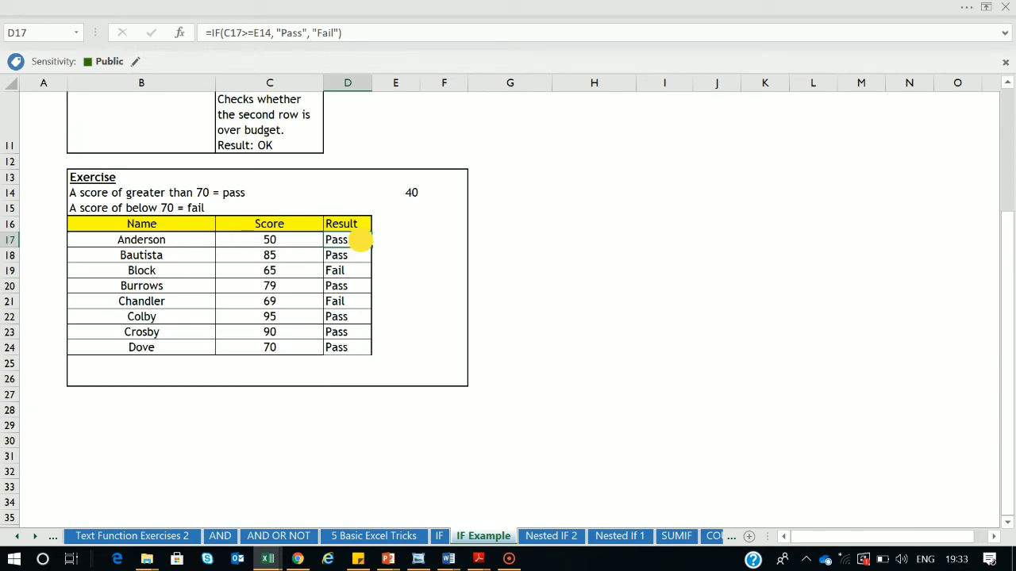
Fill D17's IF formula, with its relative E14 reference, down through D24.
left_click_drag(372, 249, 377, 351)
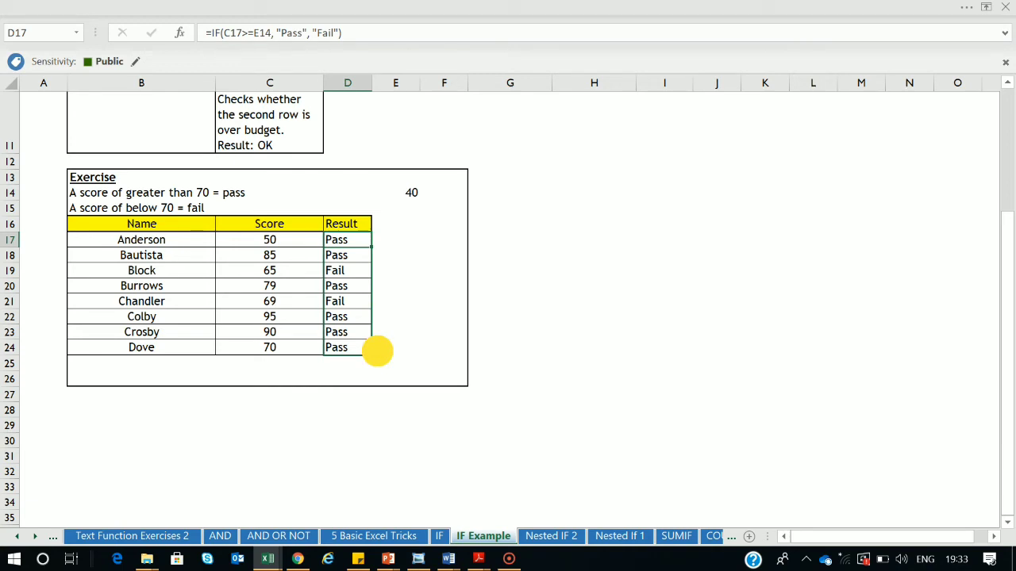
left_click_drag(376, 350, 376, 352)
left_click(353, 254)
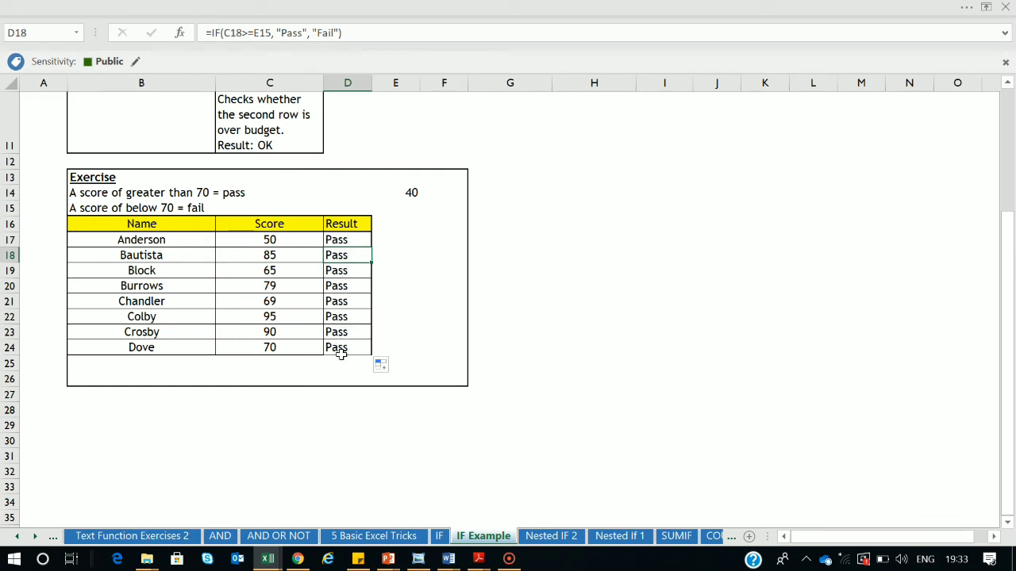
Examine which threshold cell the copied IF formulas in D18 and D19 refer to.
left_click(352, 256)
left_click(263, 33)
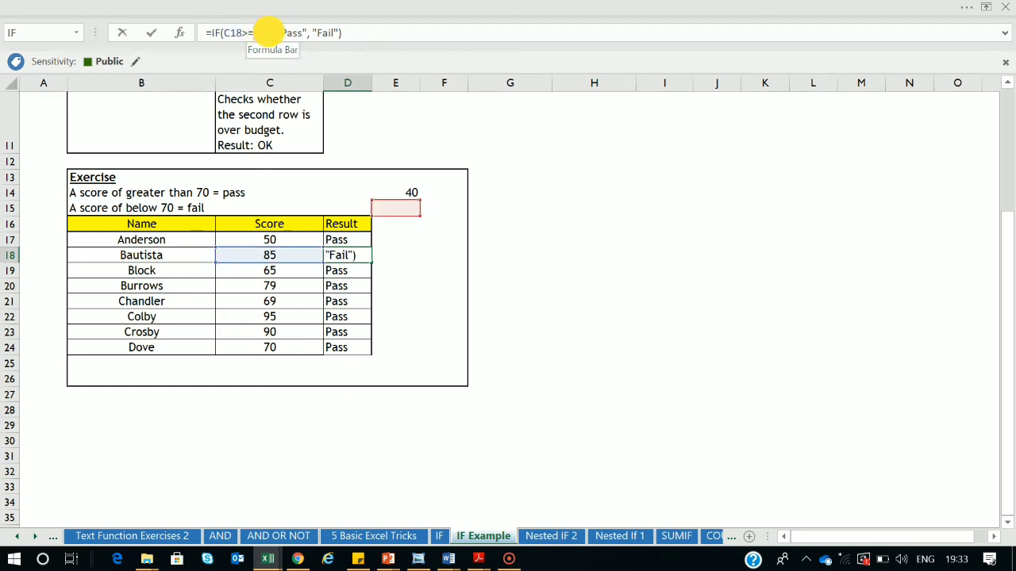
double_click(263, 33)
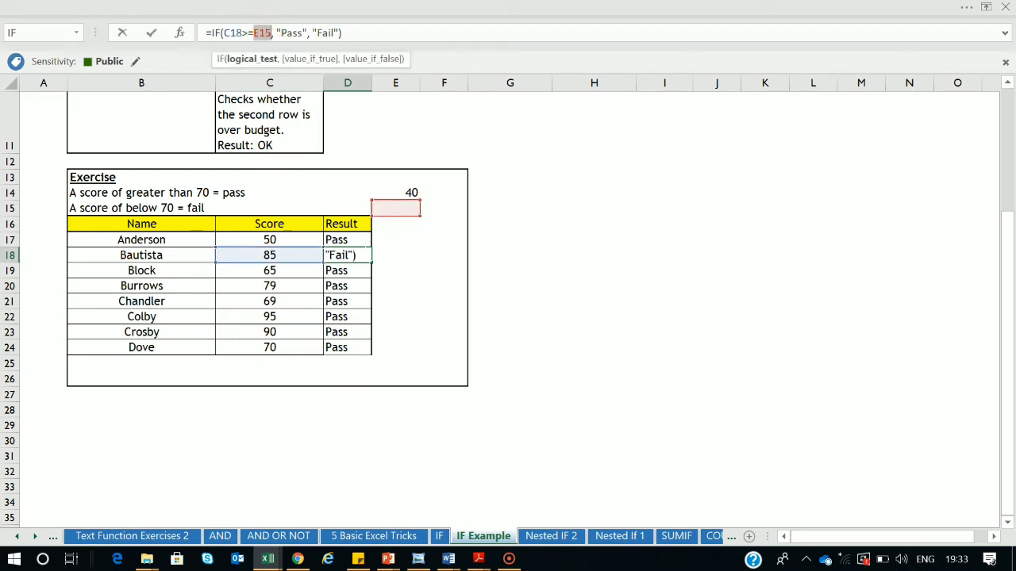
left_click(403, 212)
key("Tab")
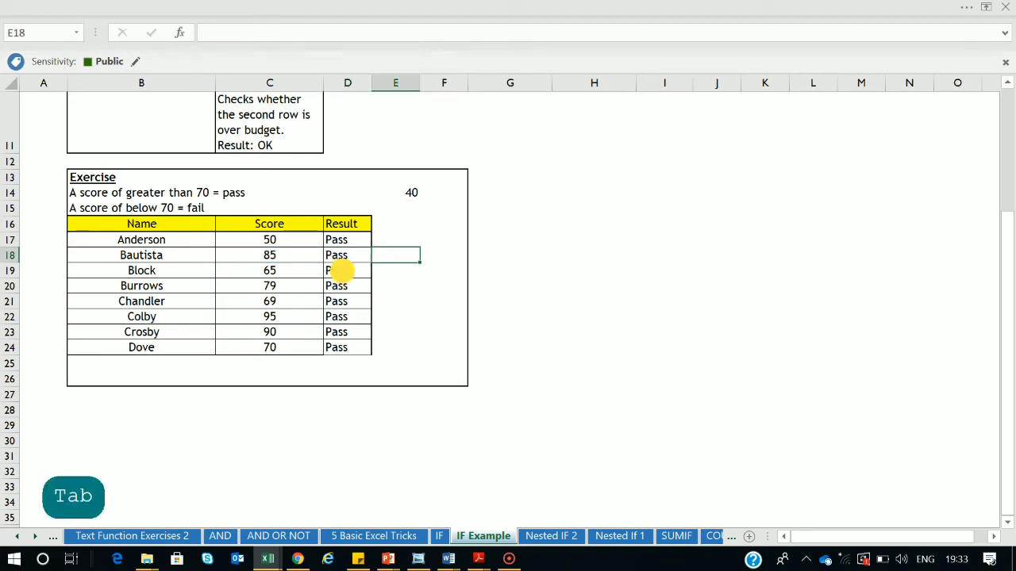
double_click(341, 273)
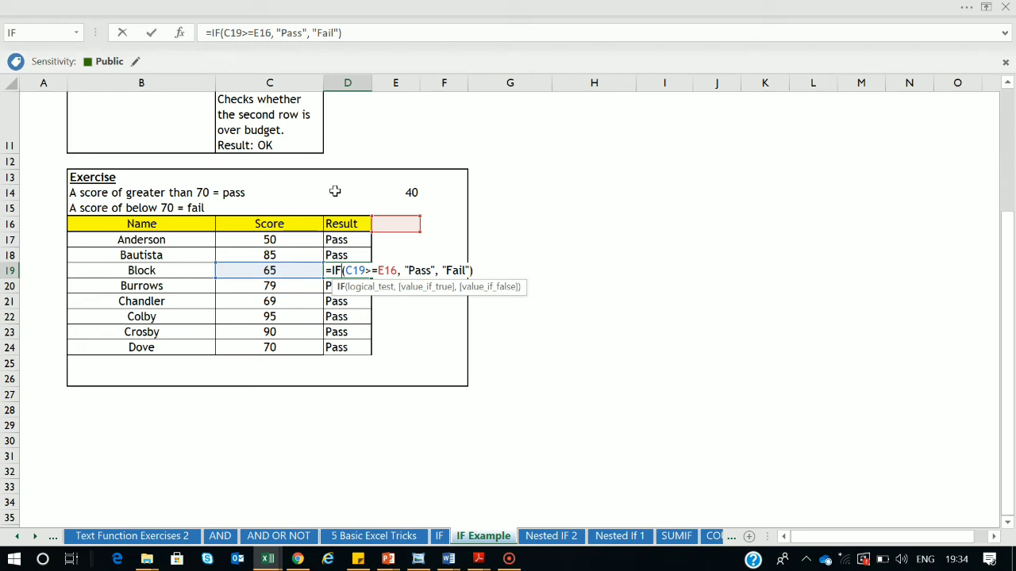
key("Tab")
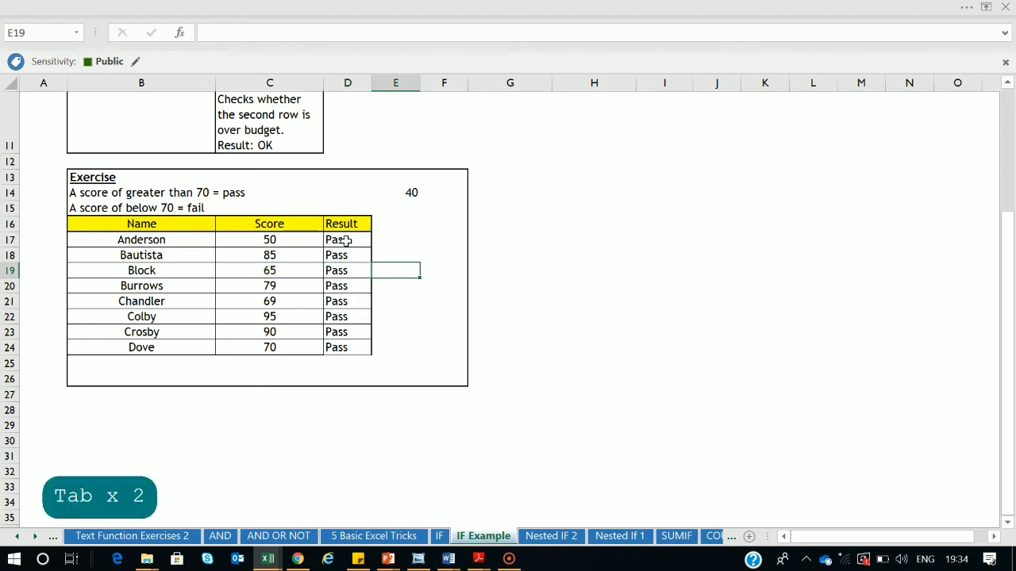
Make the threshold reference in D17 absolute, giving =IF(C17>=$E$14, "Pass", "Fail").
left_click(346, 241)
double_click(346, 240)
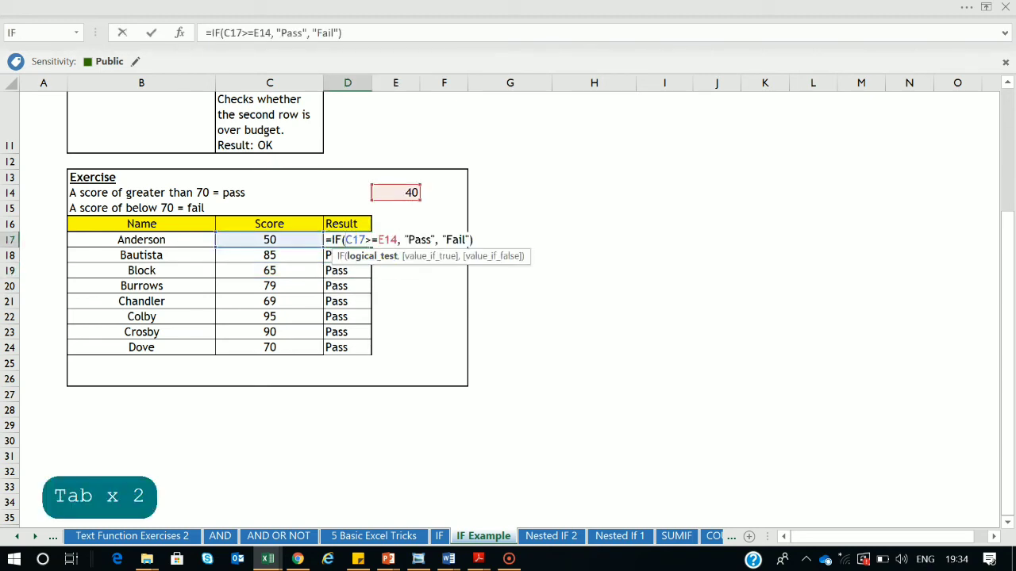
type("$")
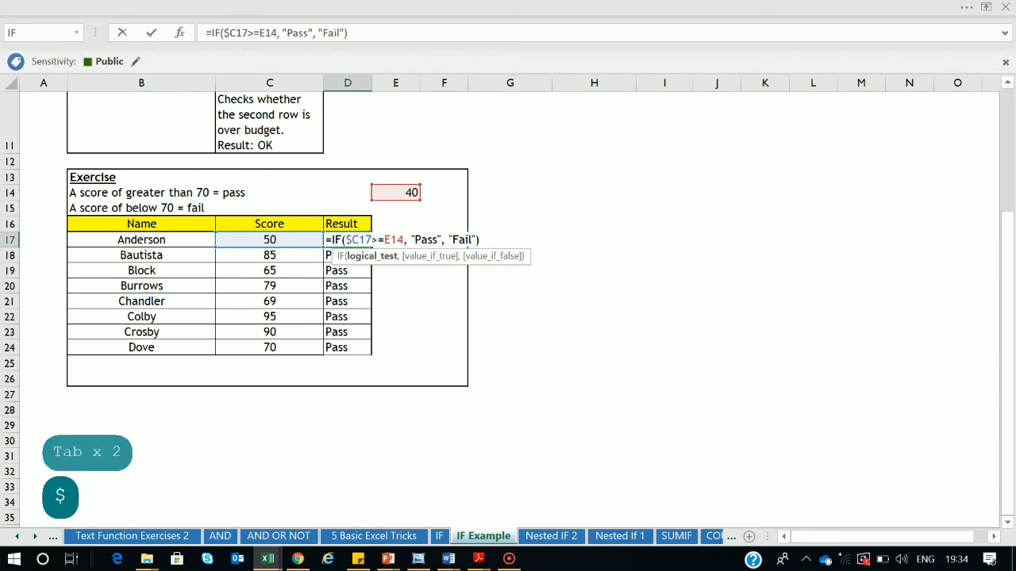
key("ctrl")
key("ctrl")
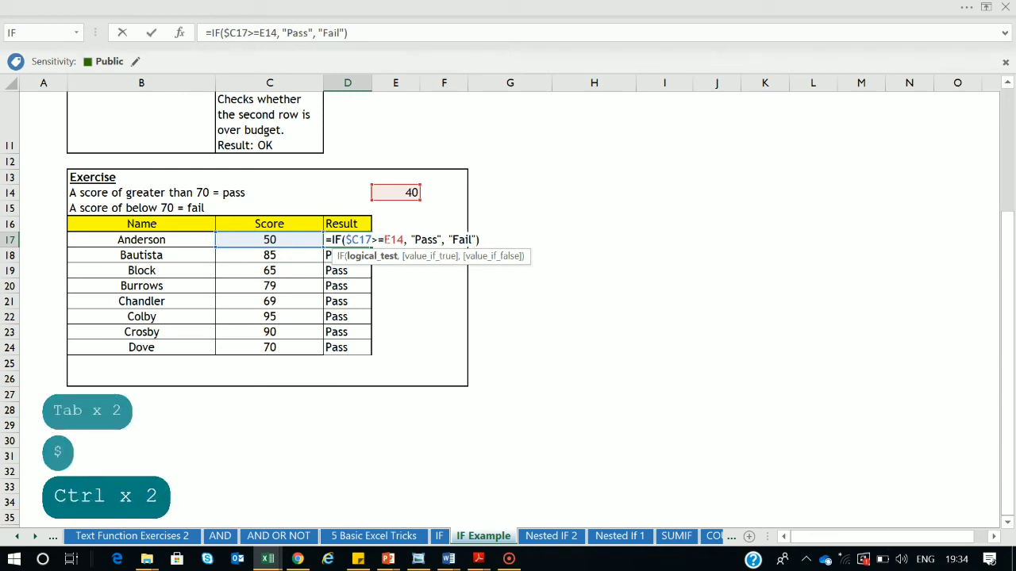
key("BackSpace")
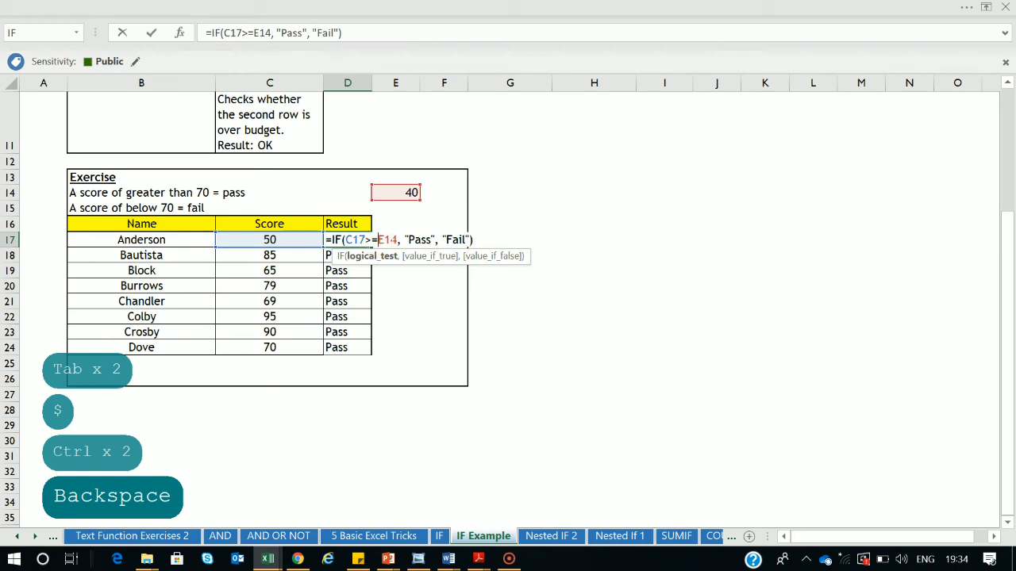
type("$")
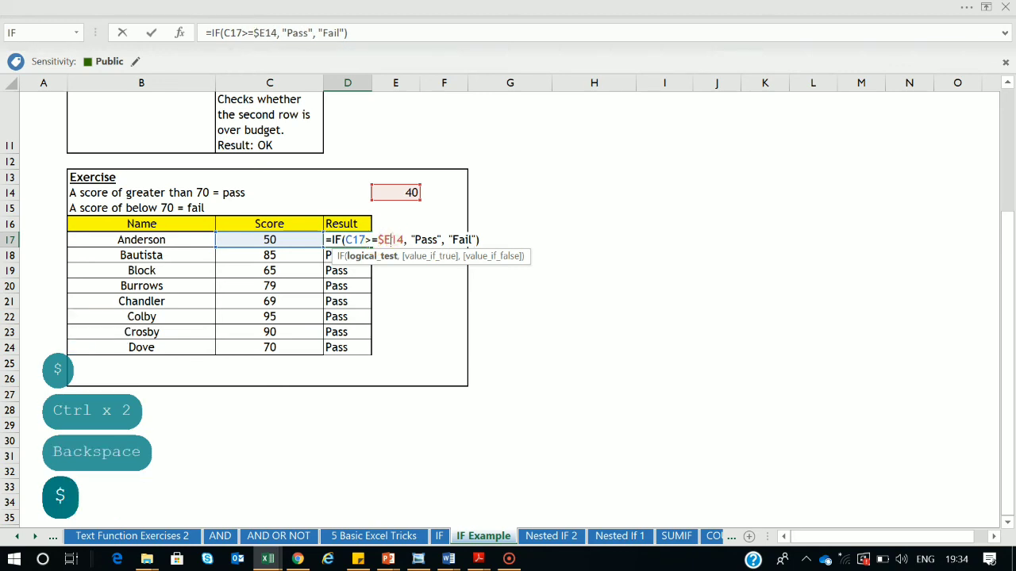
key("Right")
type("$")
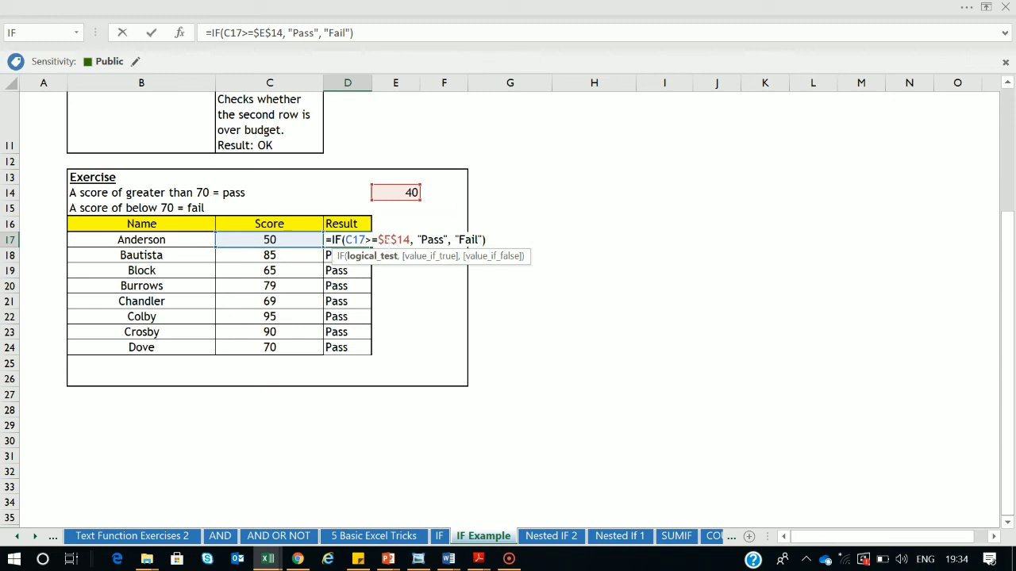
key("Return")
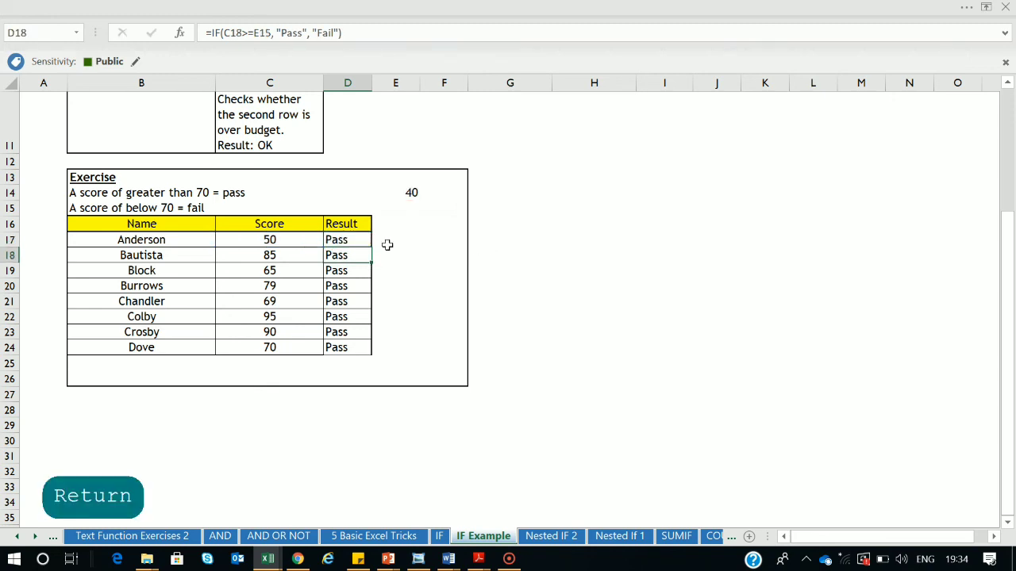
Fill D17's formula with the absolute $E$14 reference down through D24 and check the formula in D17.
left_click(358, 242)
left_click_drag(369, 249, 361, 346)
left_click(548, 294)
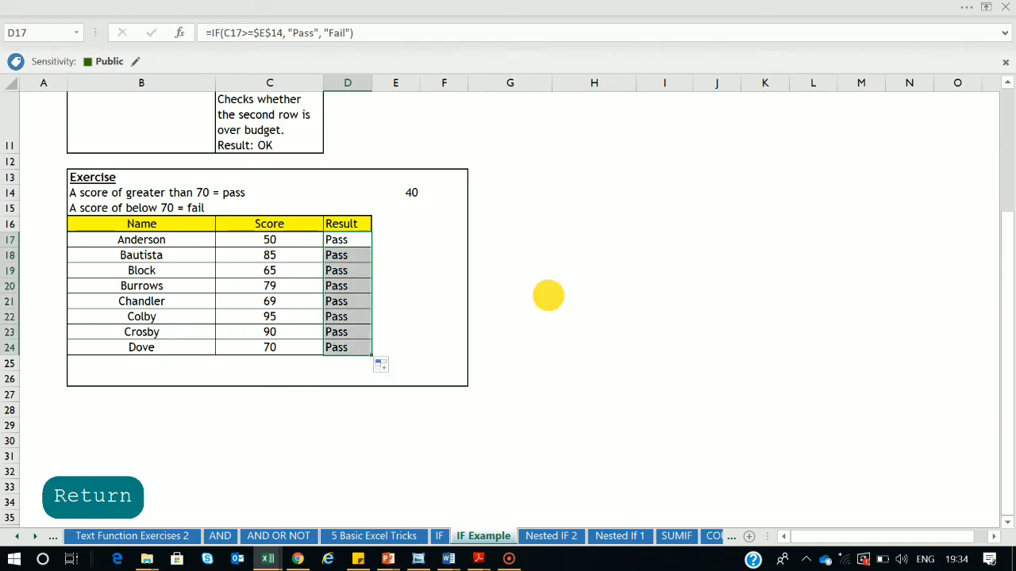
double_click(336, 239)
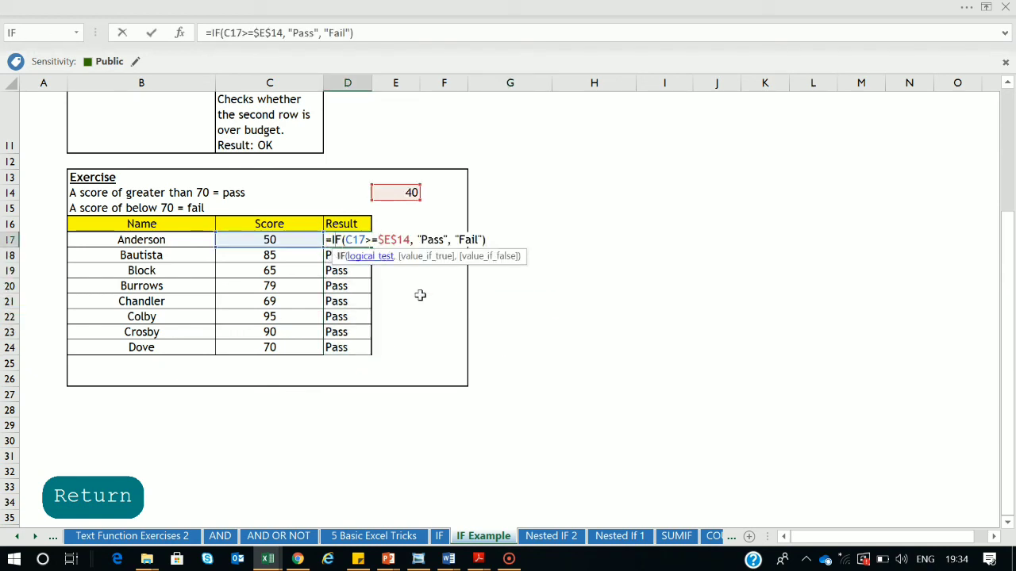
key("Tab")
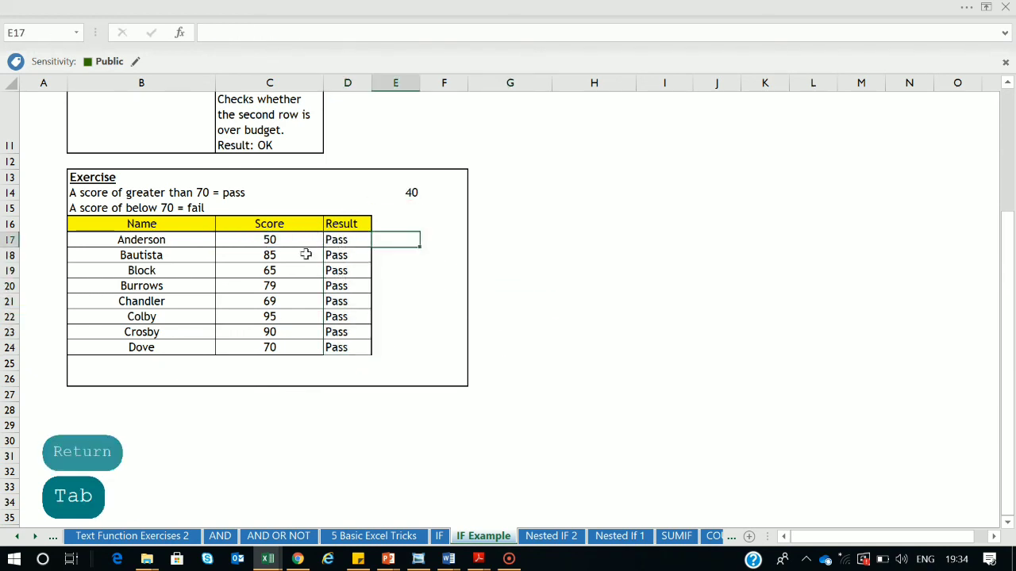
Set the pass threshold in E14 to 70.
left_click(286, 255)
left_click(416, 192)
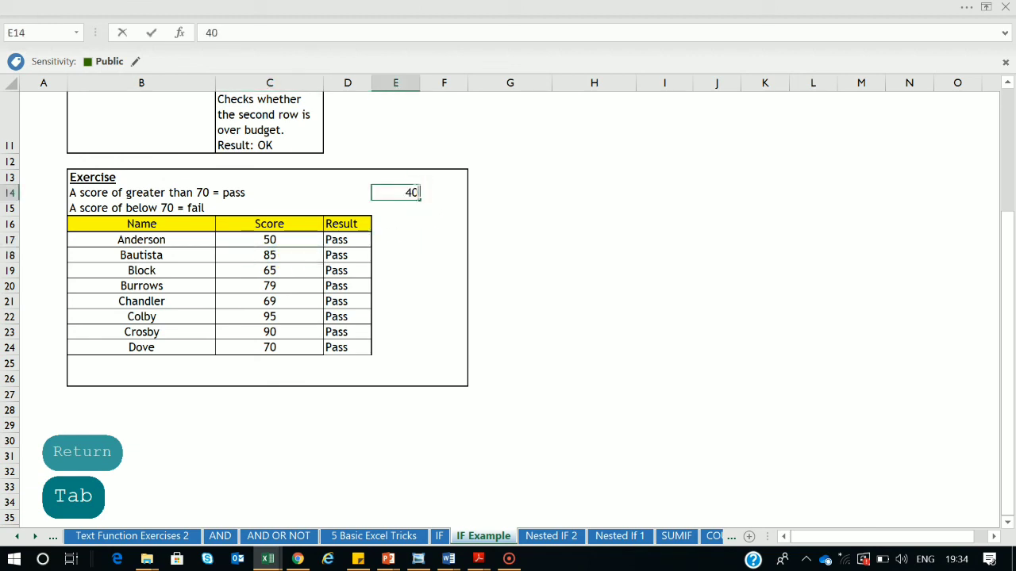
key("BackSpace")
key("BackSpace")
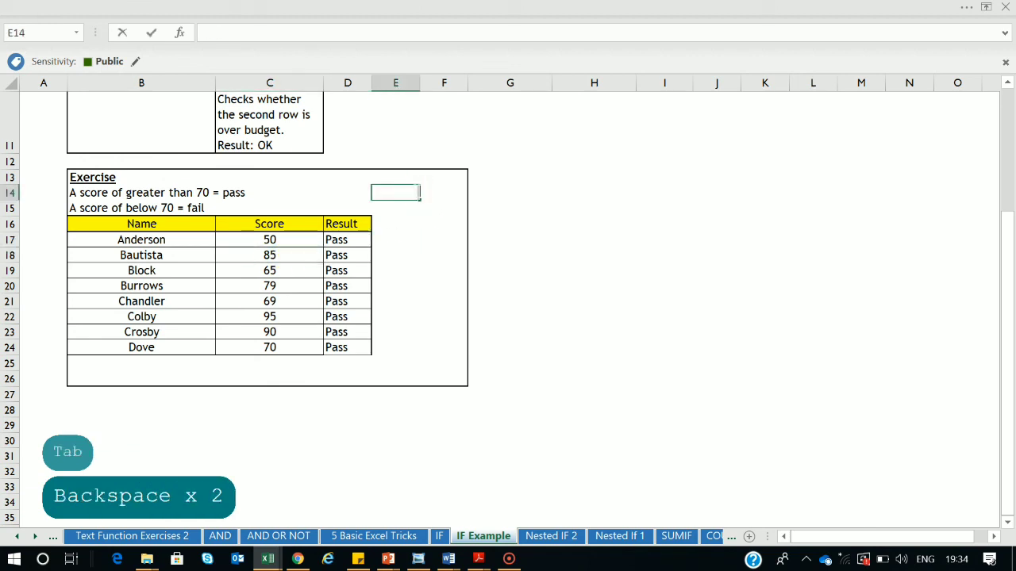
type("70")
key("Return")
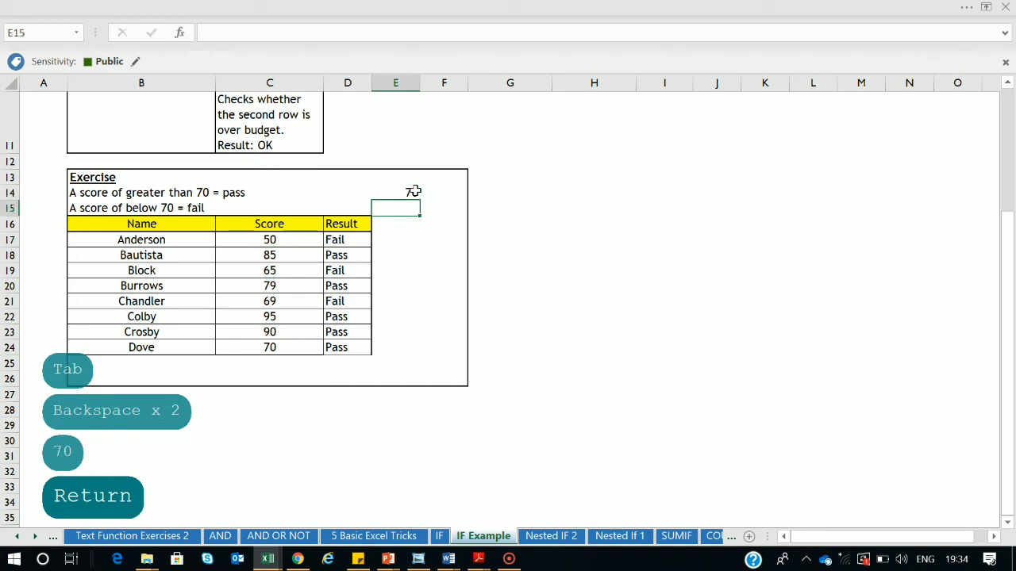